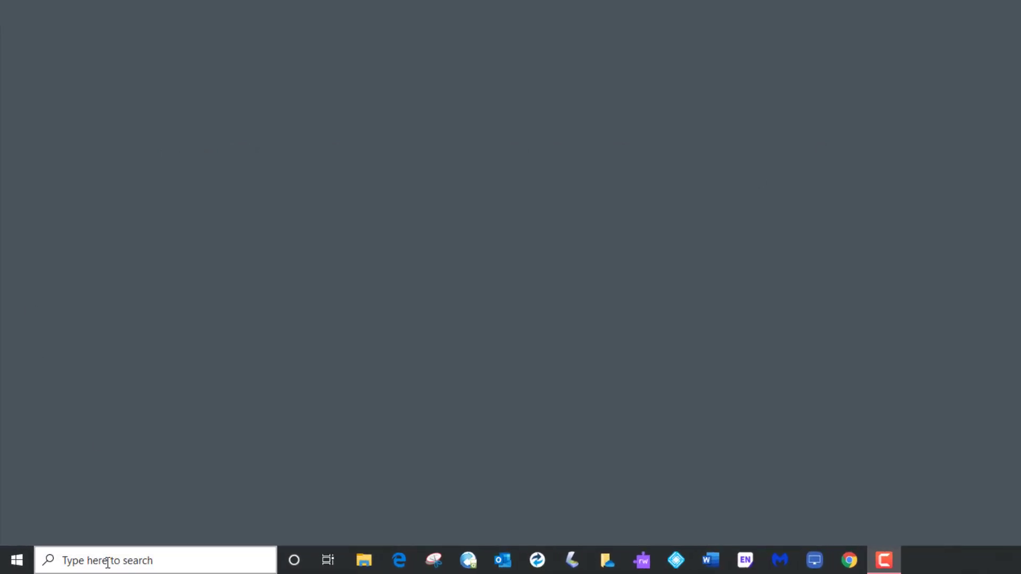
Step: Find Control Panel with a 'con' search and go to its Speech Recognition page
left_click(109, 560)
type("con")
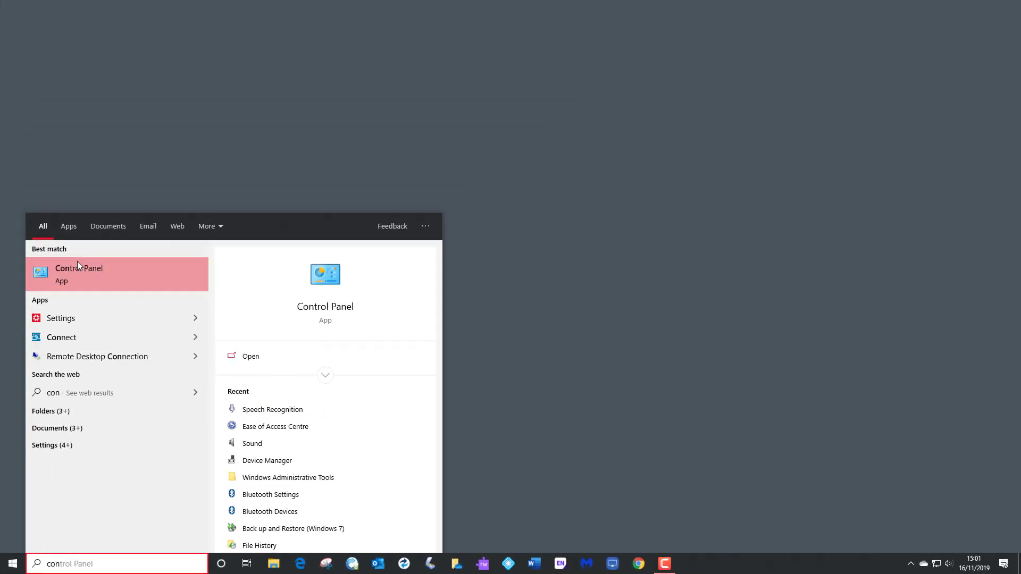
left_click(93, 218)
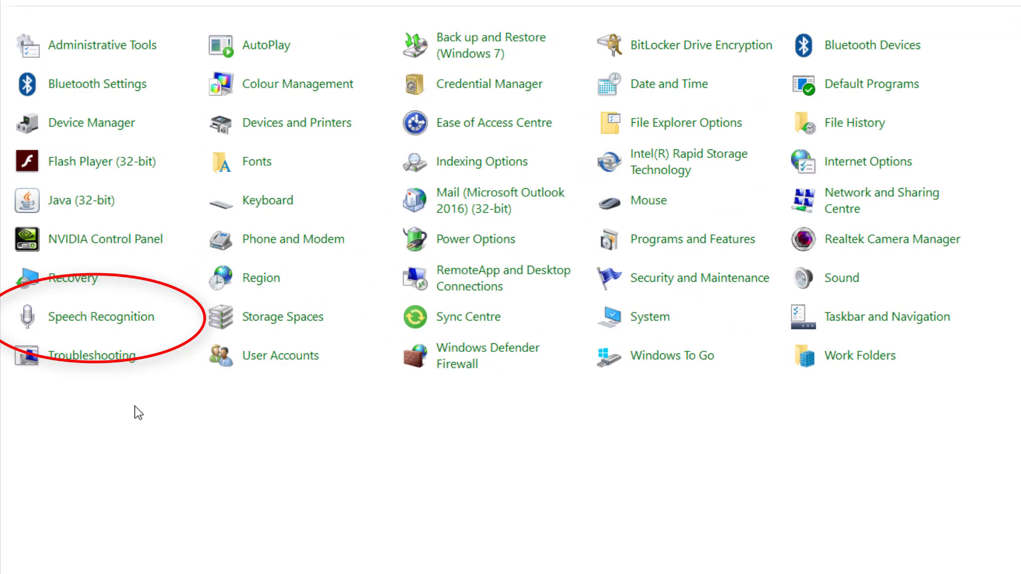
left_click(101, 319)
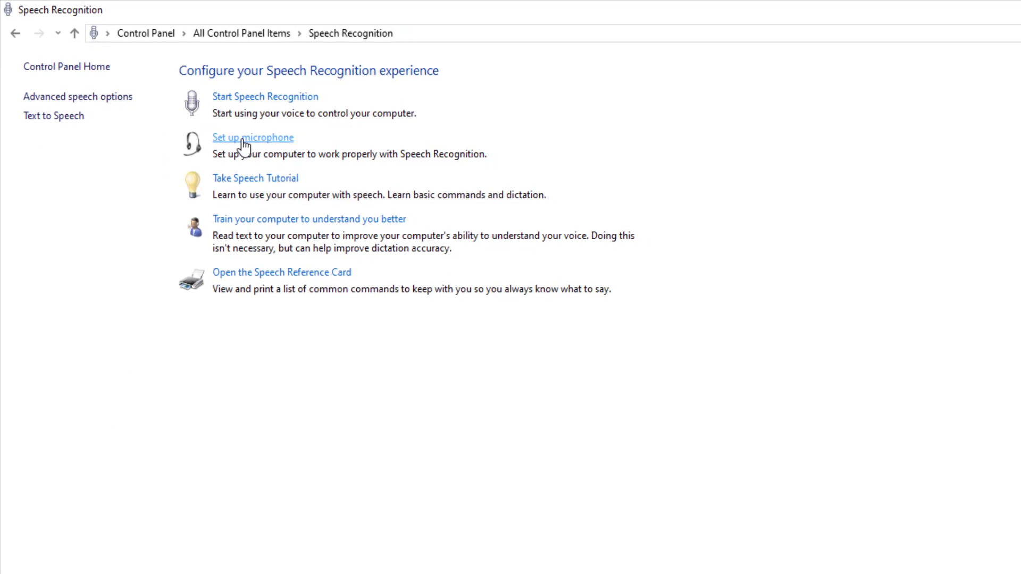
Step: Run the microphone setup with the Logitech USB Headset as a headset microphone, through to Finish
left_click(169, 97)
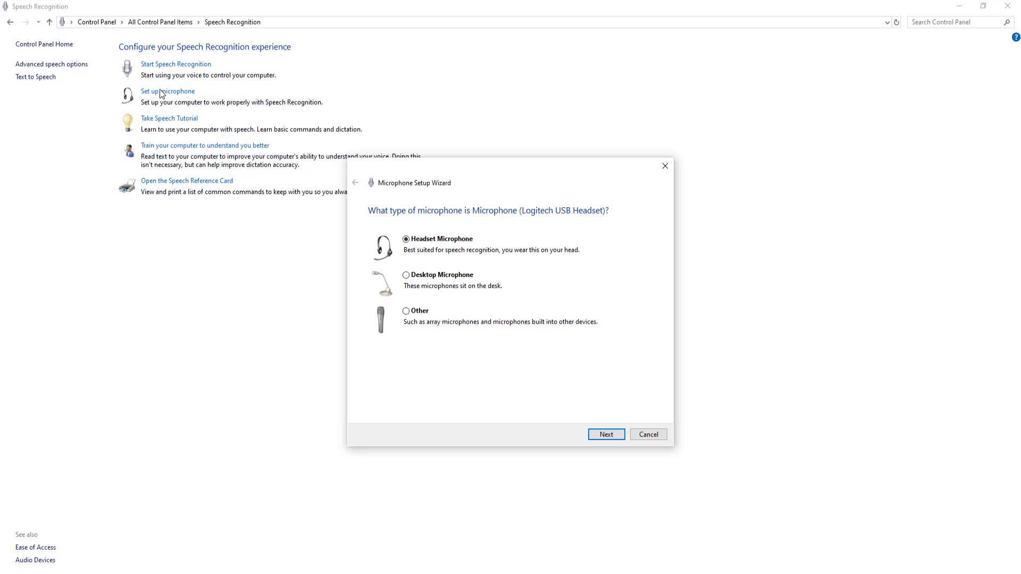
left_click(614, 433)
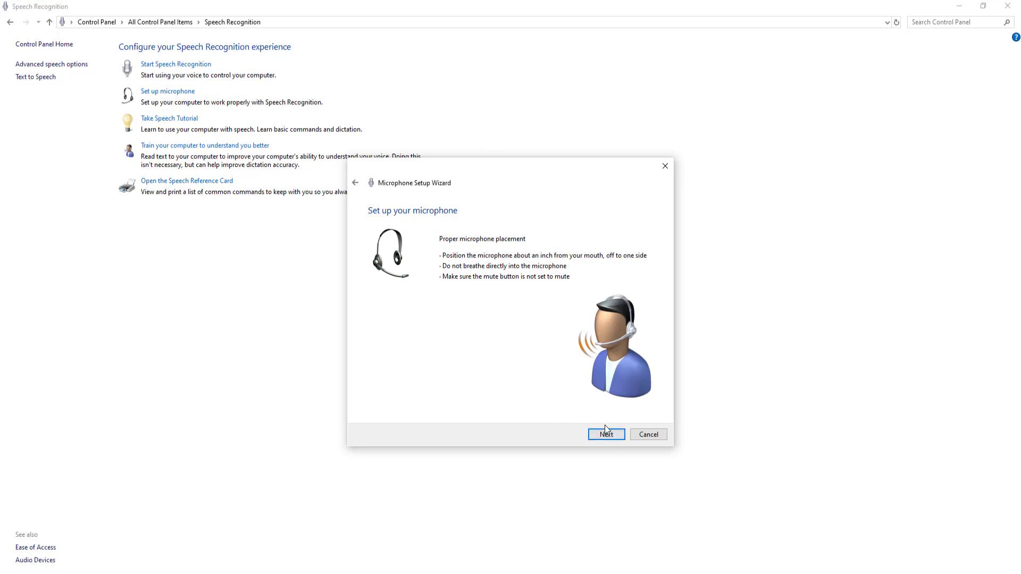
left_click(606, 435)
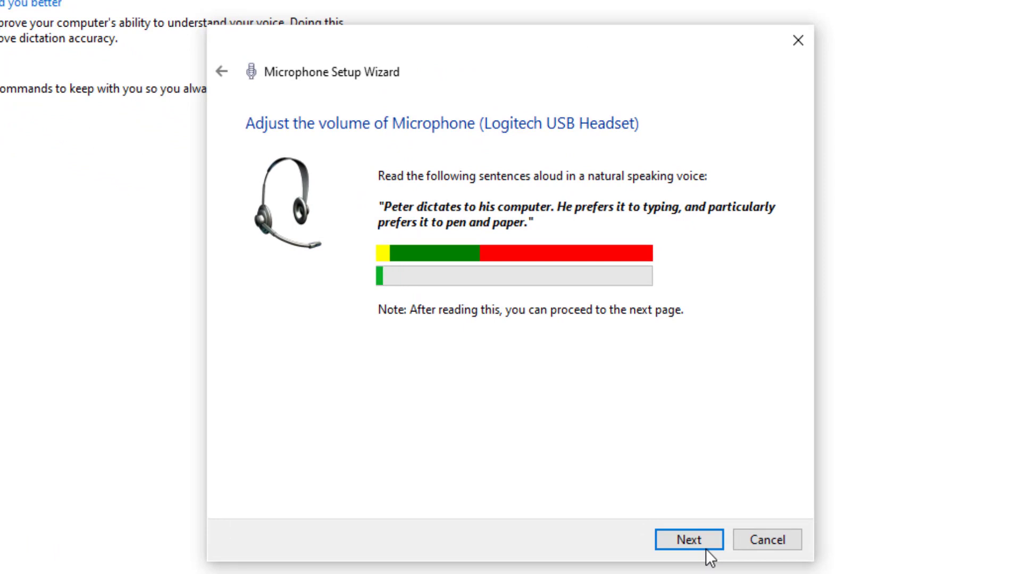
left_click(705, 545)
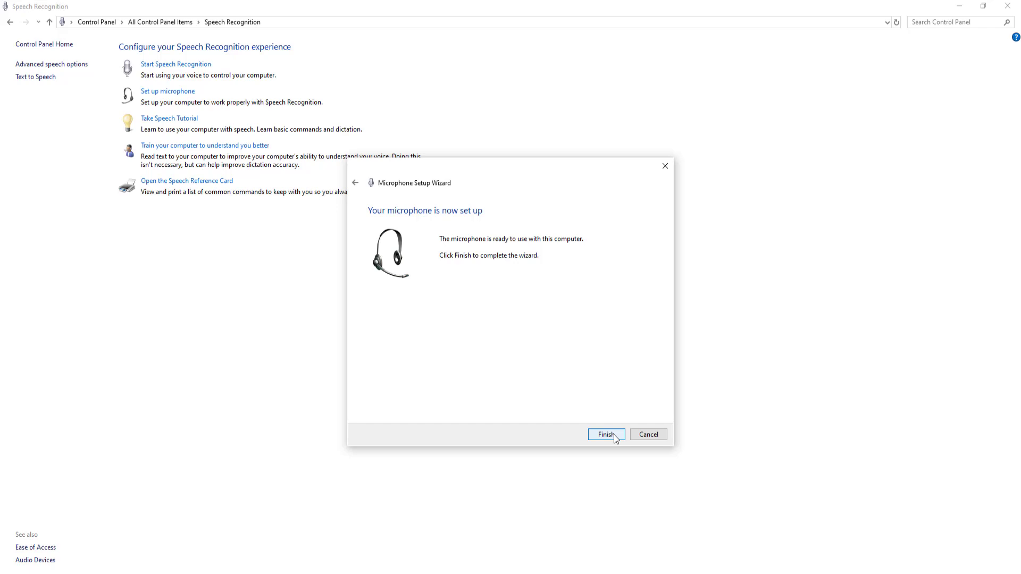
left_click(607, 435)
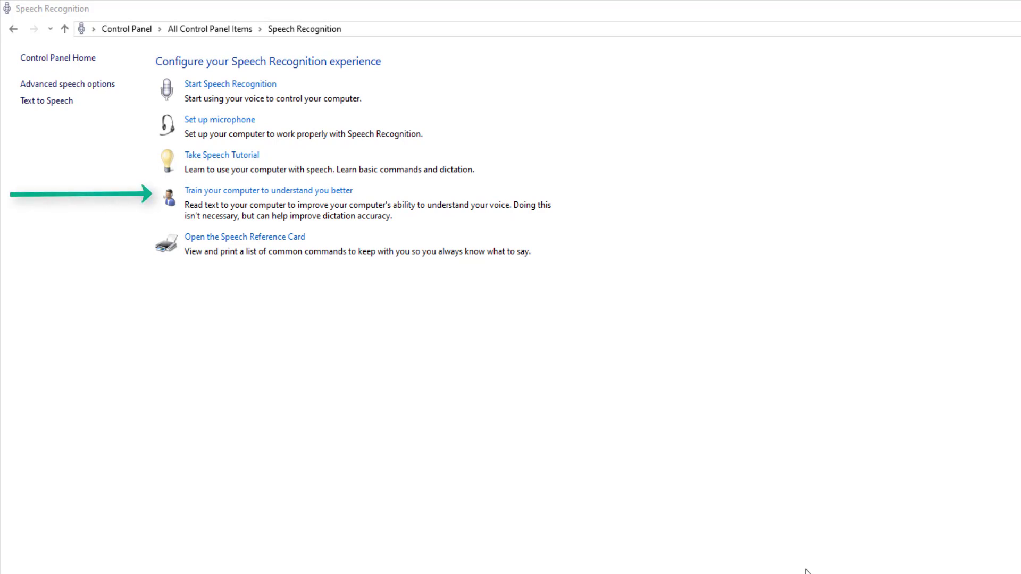
Step: Complete a voice training session by reading the training text aloud, then close the wizard
left_click(245, 197)
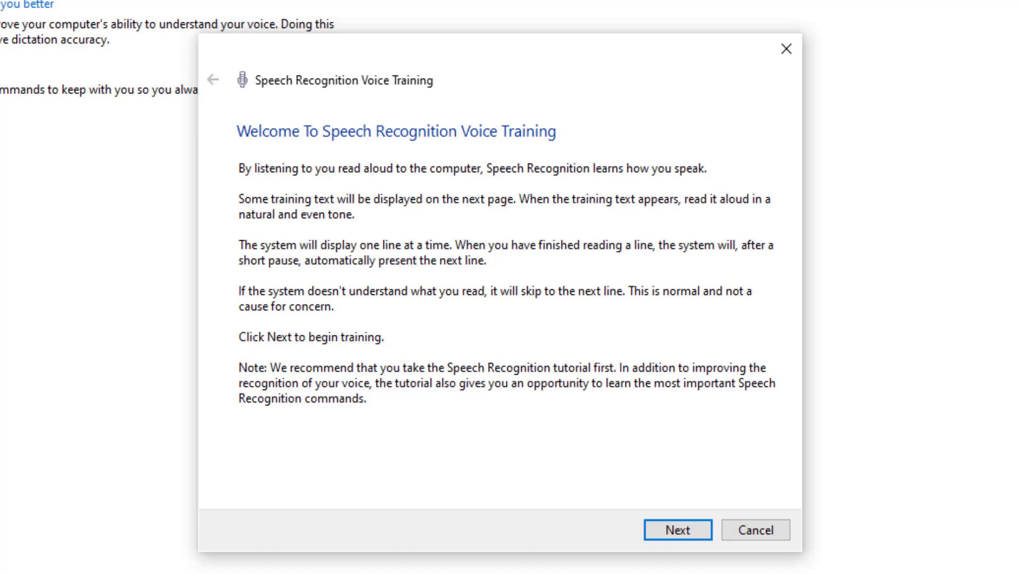
left_click(670, 536)
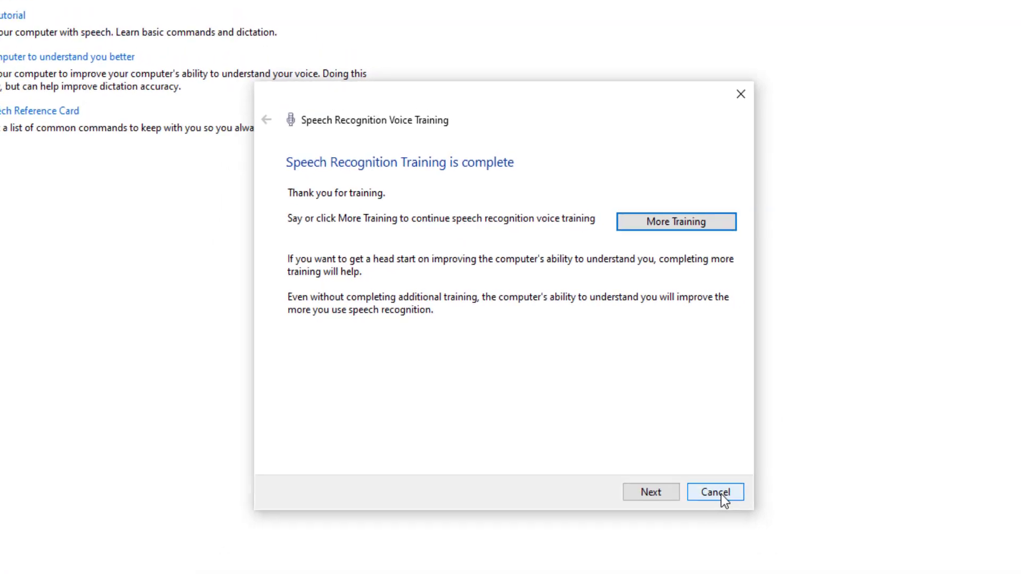
left_click(653, 431)
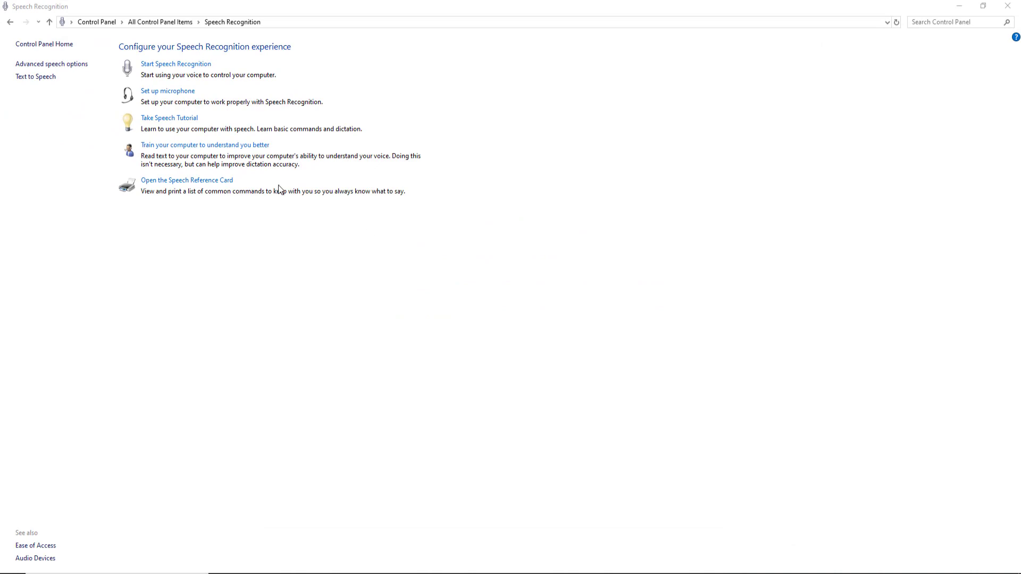
left_click(193, 183)
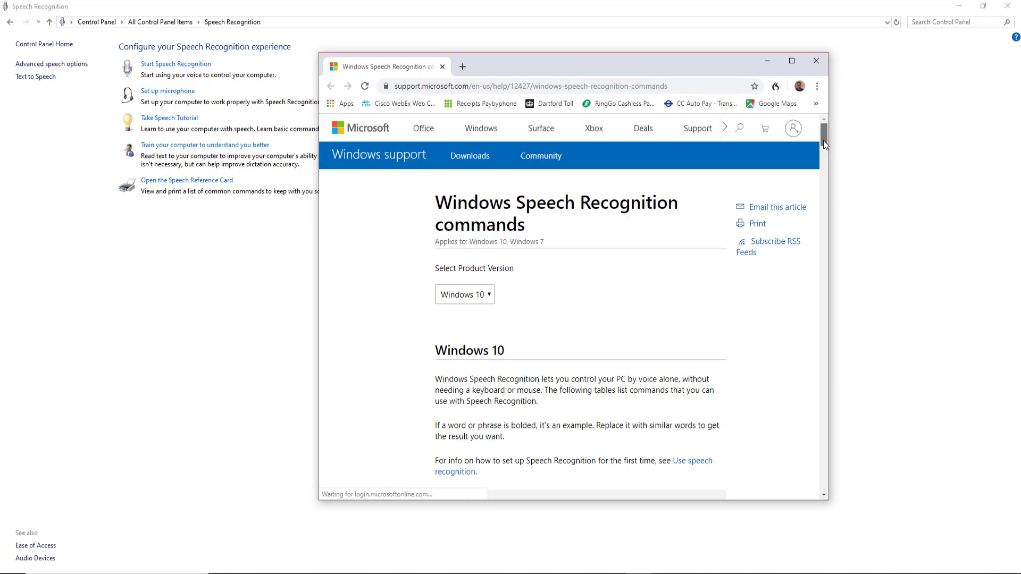
left_click_drag(823, 139, 827, 232)
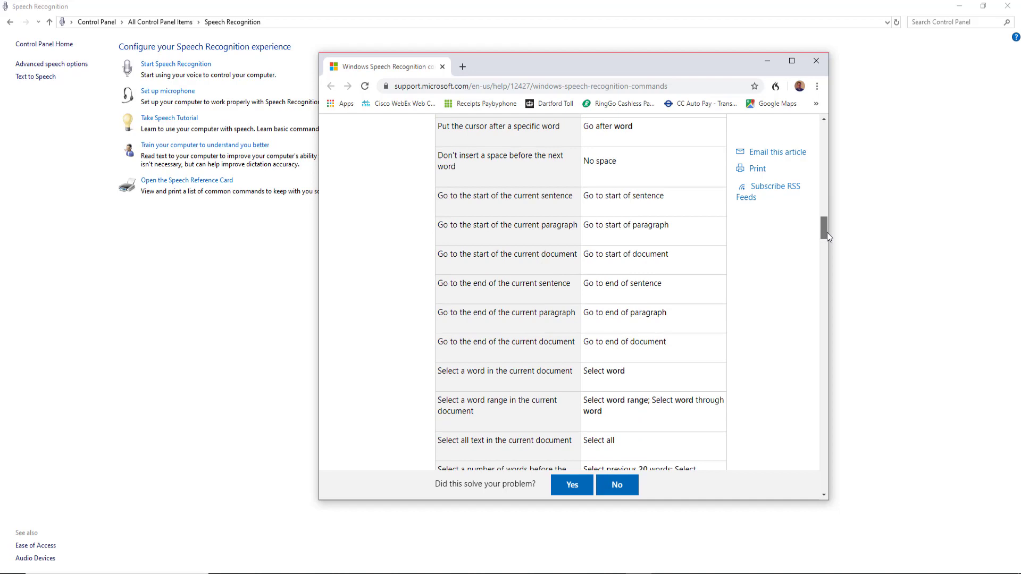
left_click_drag(827, 231, 828, 228)
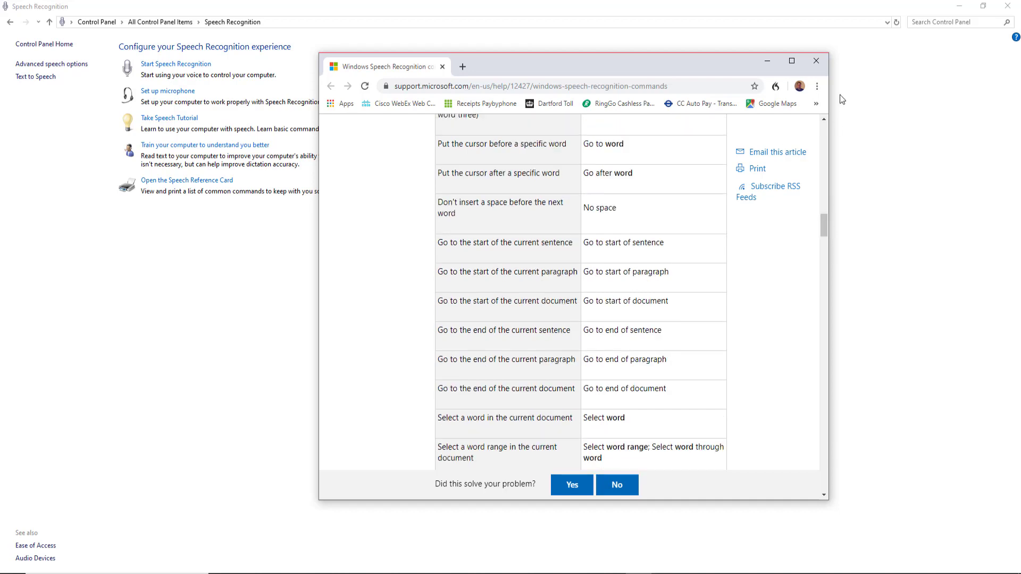
left_click(818, 62)
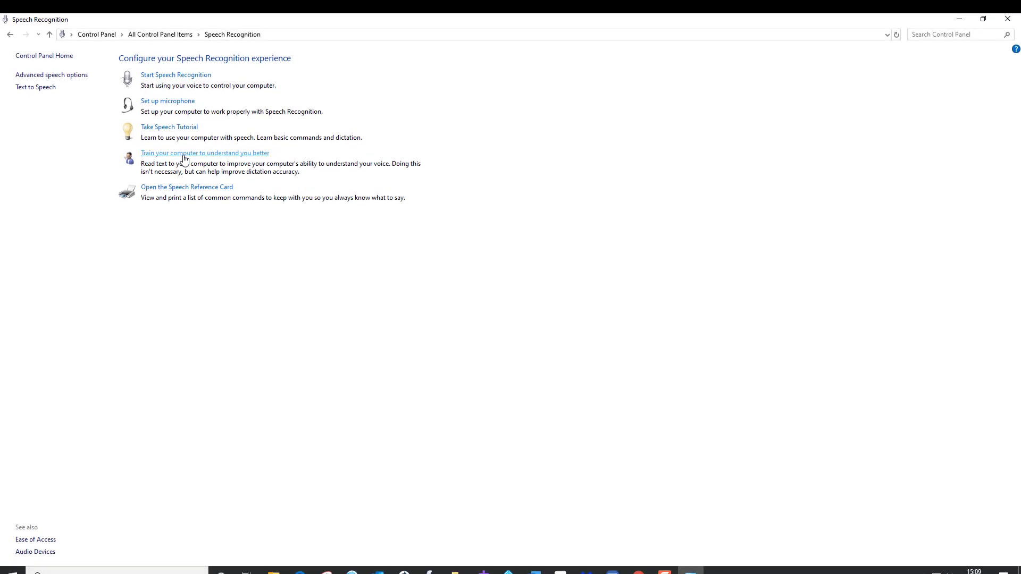
Step: Start Speech Recognition and close the Control Panel window
left_click(169, 77)
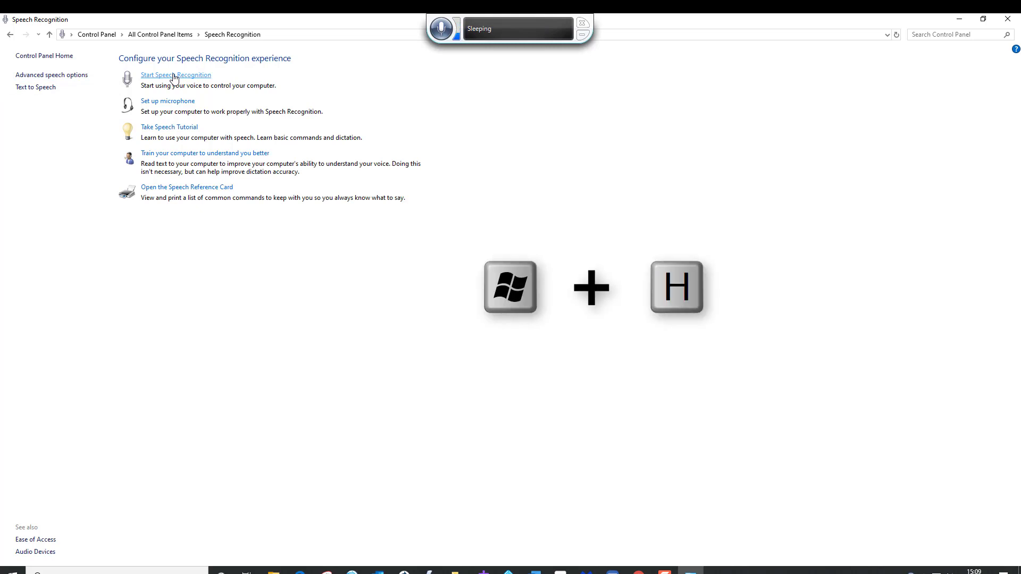
left_click(1008, 19)
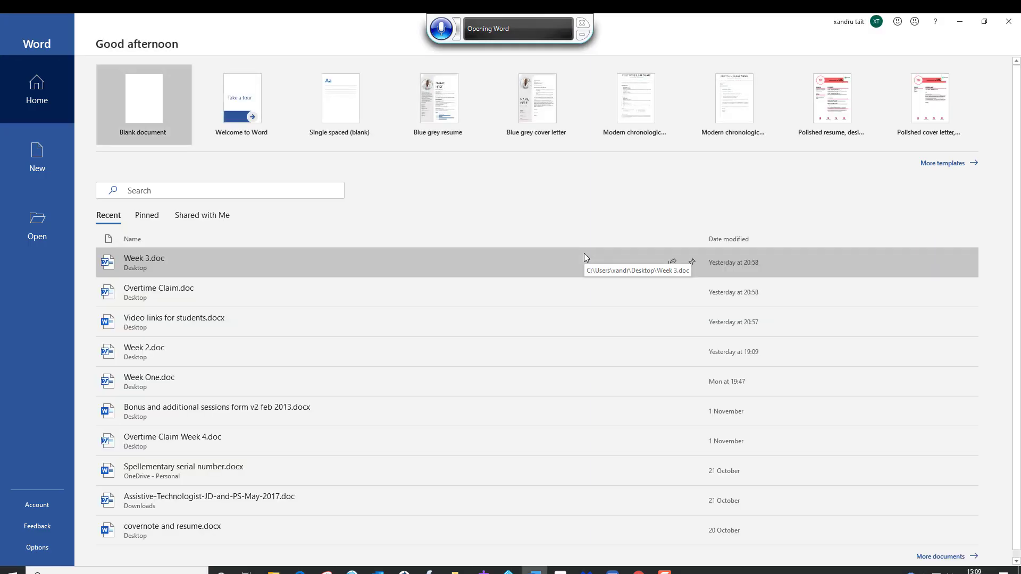
Step: Create a blank Word document to hold the two dictated test sentences
left_click(144, 106)
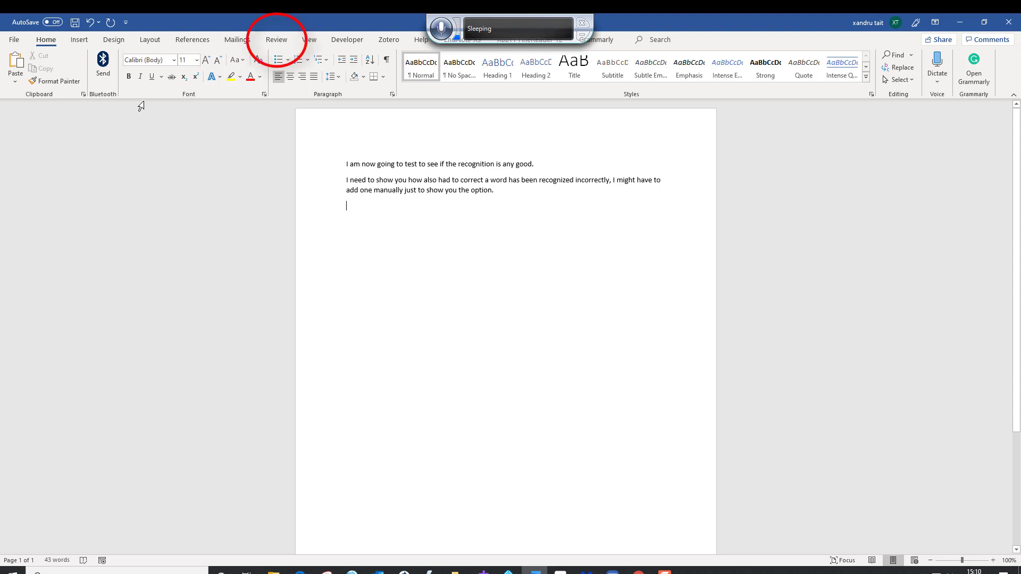
Step: Play the dictated sentences with Review > Read Aloud, pause partway, and return to Home
left_click(276, 39)
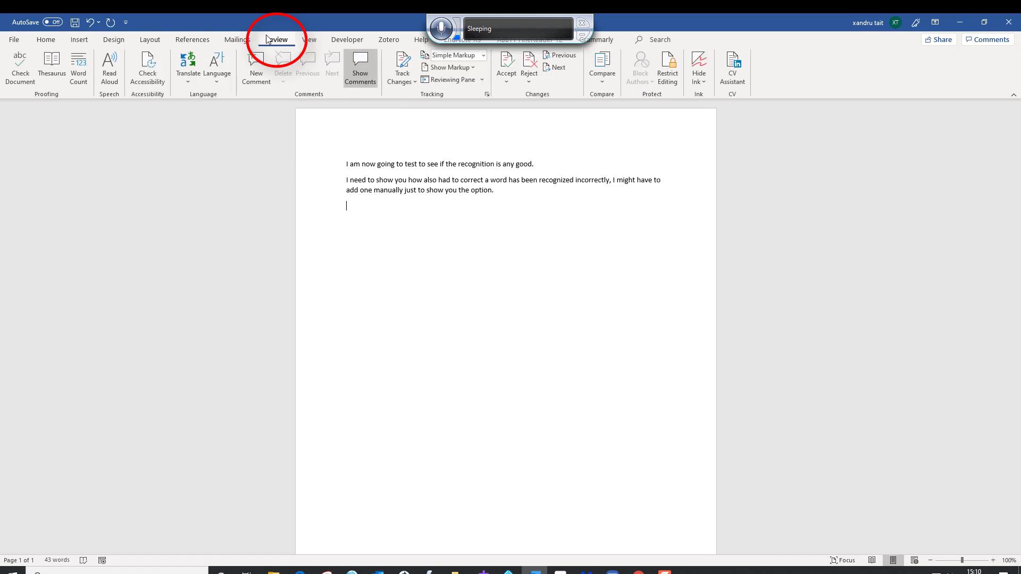
left_click(107, 59)
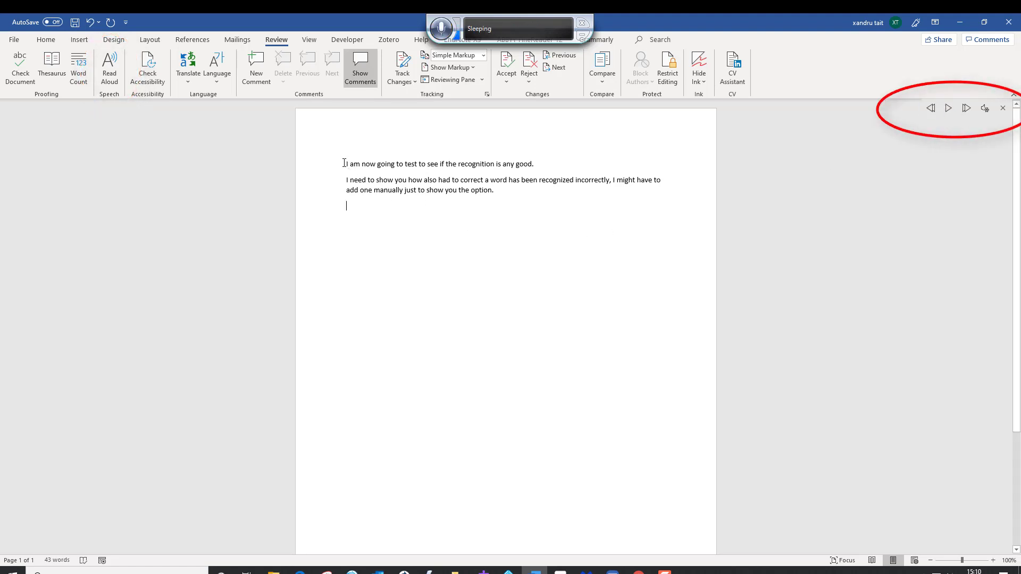
left_click(949, 109)
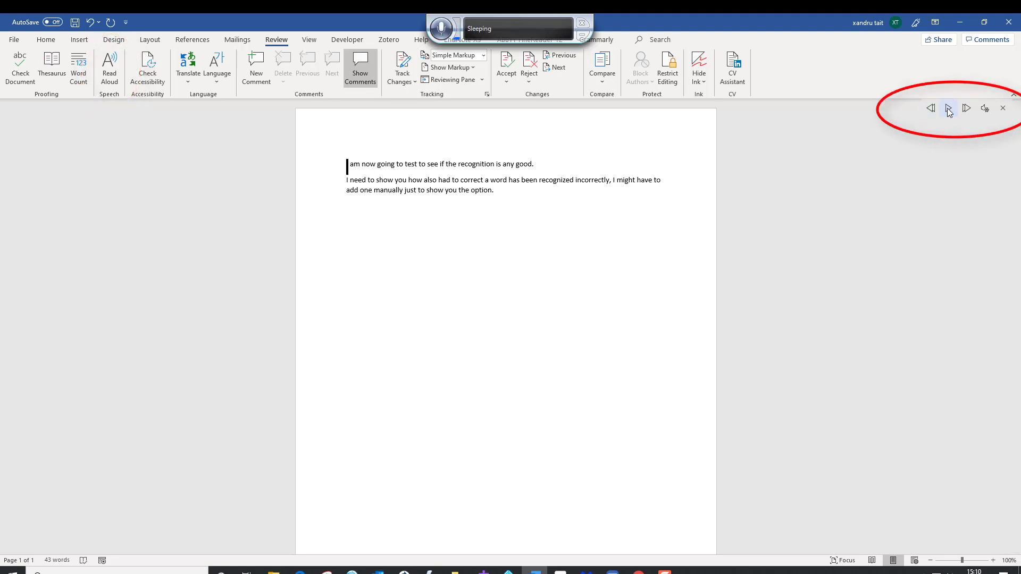
left_click(949, 109)
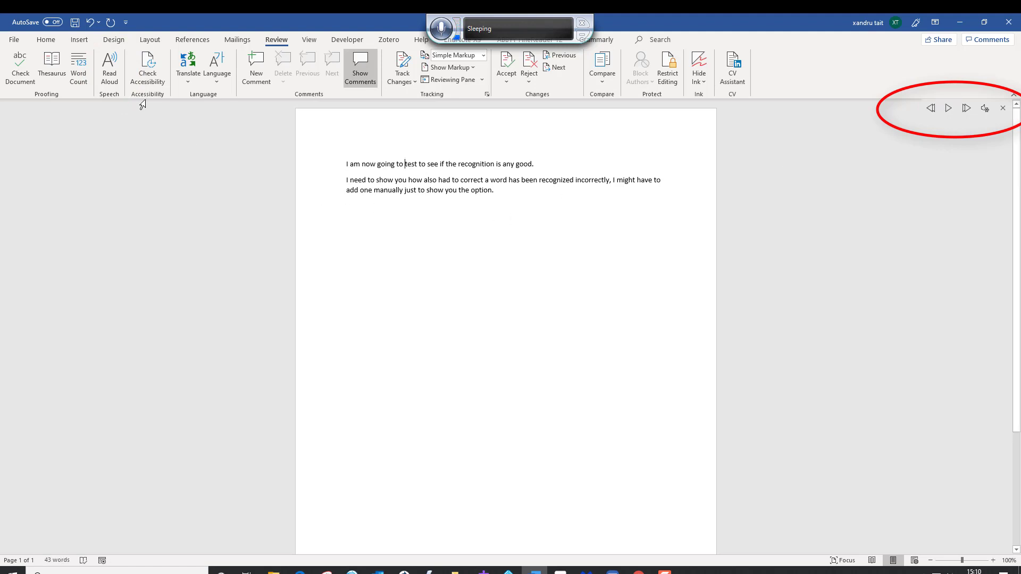
left_click(53, 41)
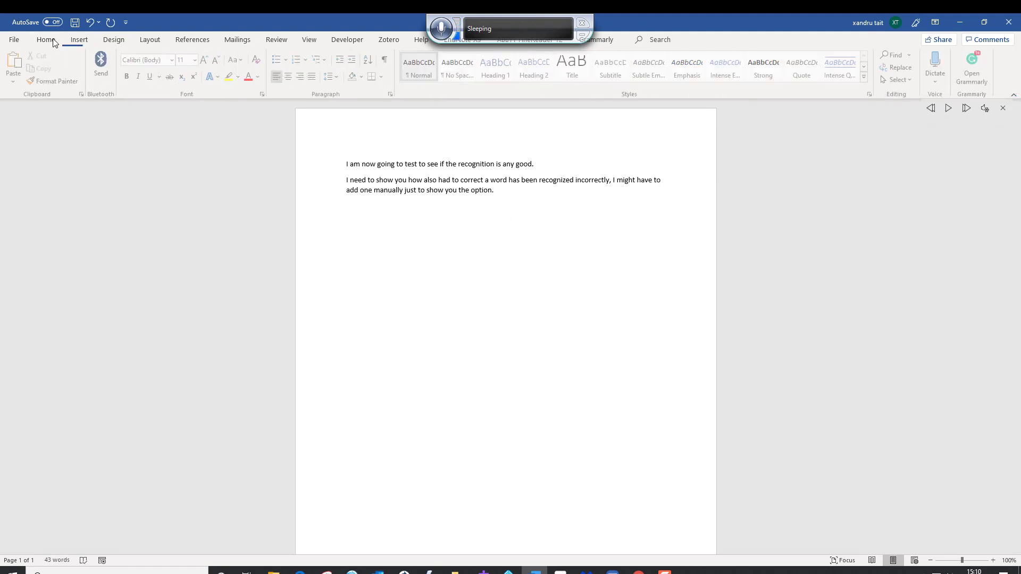
left_click(530, 209)
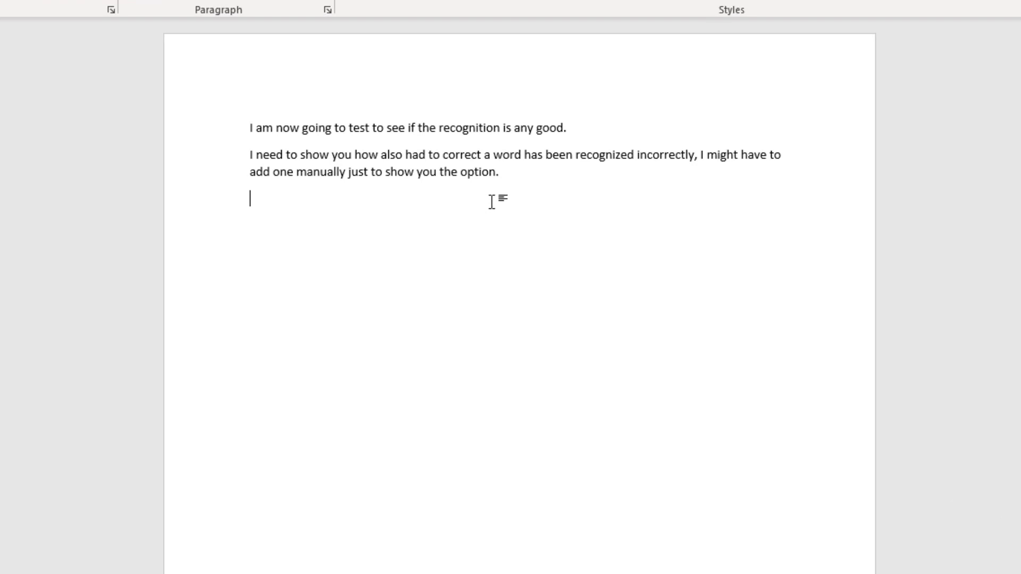
double_click(721, 155)
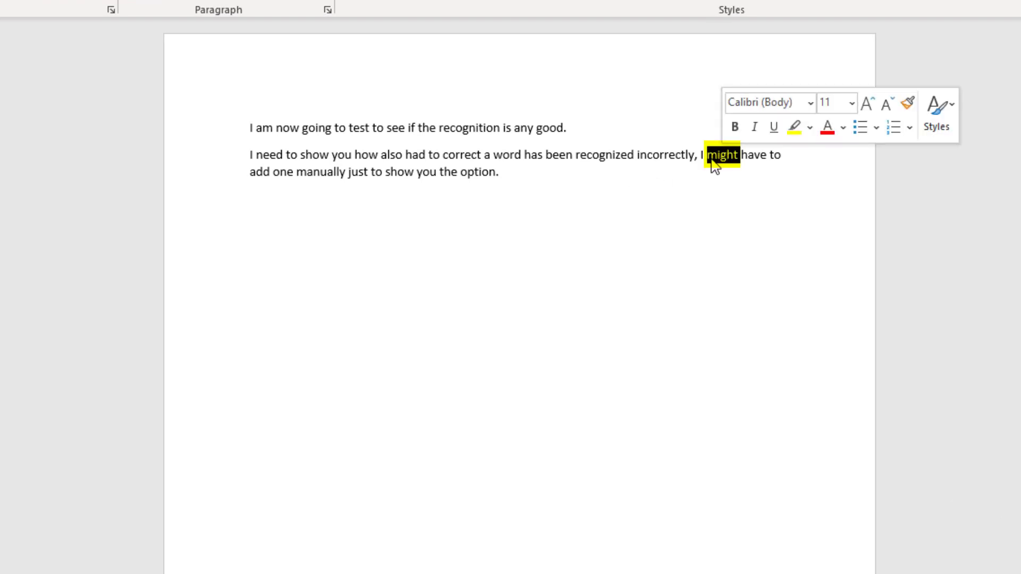
type("night")
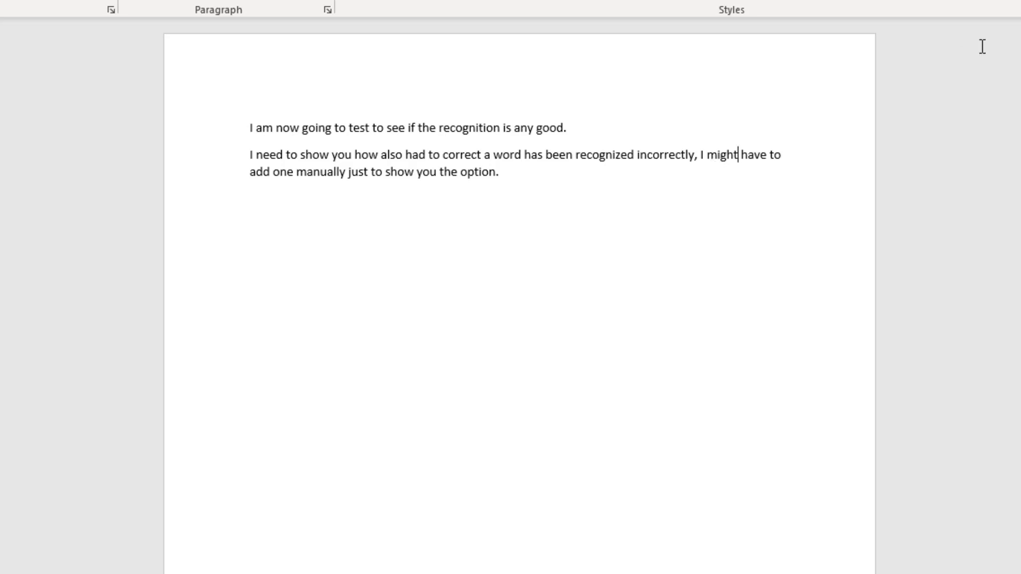
double_click(723, 154)
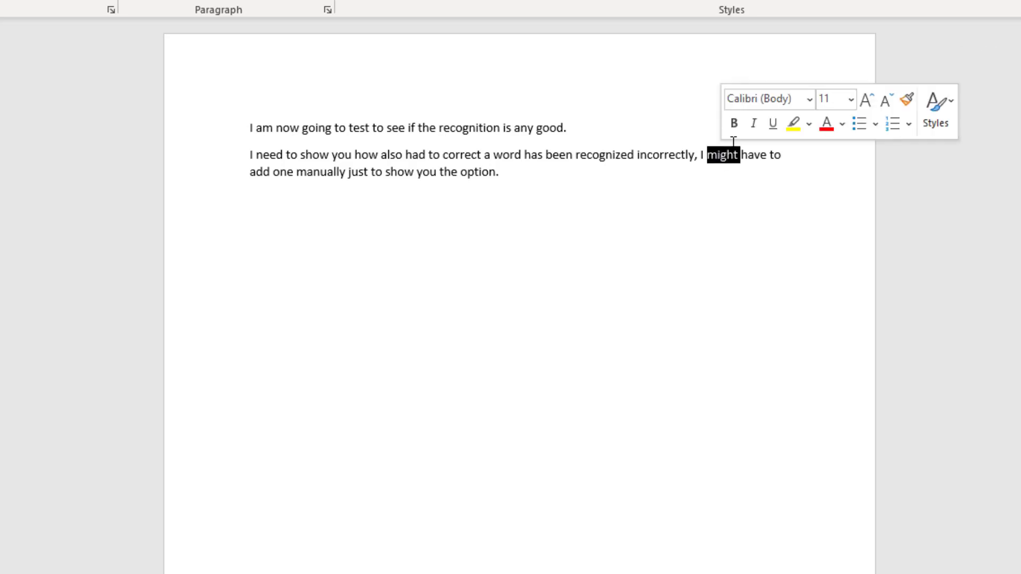
type("night")
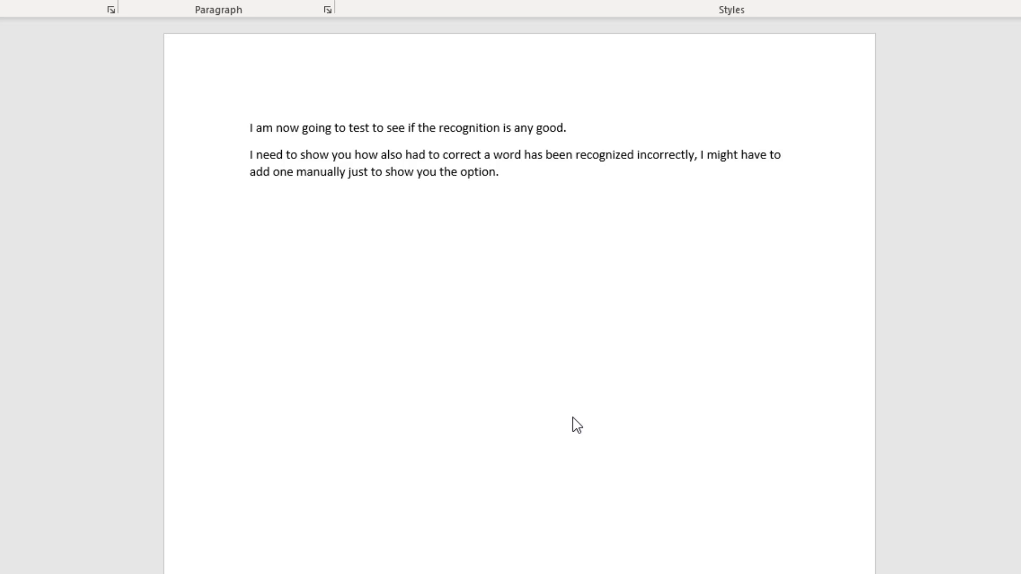
Step: Select the word 'might' in the second sentence so it can be replaced with 'night'
key("ctrl+shift+Left")
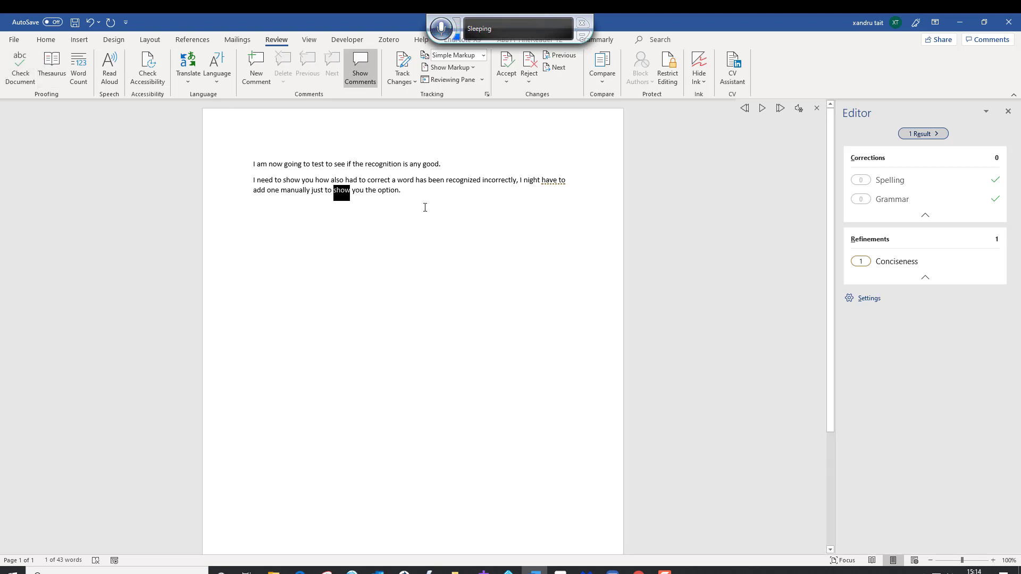
Step: Place the insertion point after 'option.' to begin the dictated punctuation line
left_click(413, 194)
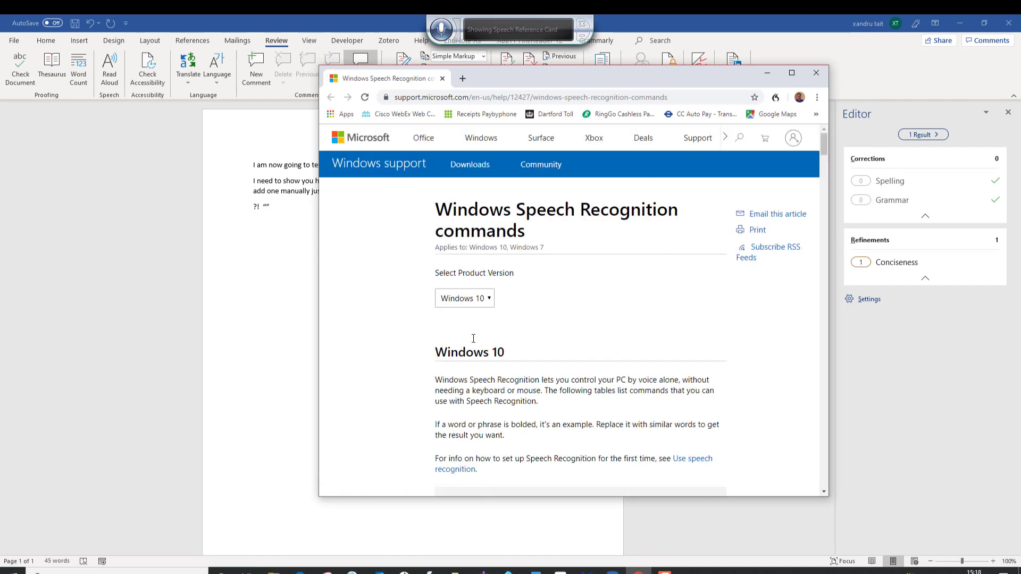
Step: Scroll down to the dictation punctuation table, then close the Chrome commands page
left_click_drag(824, 145, 811, 315)
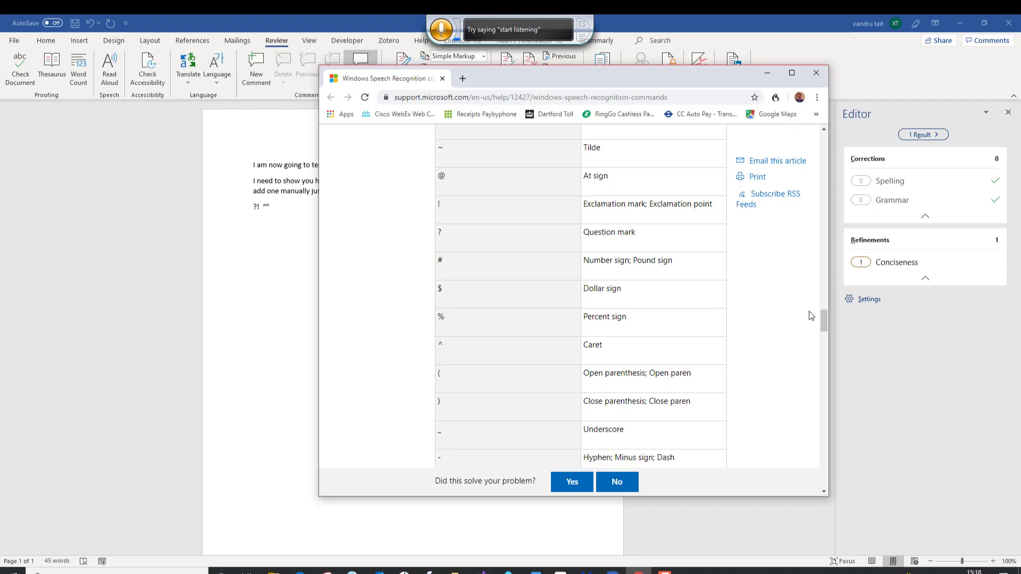
left_click(817, 73)
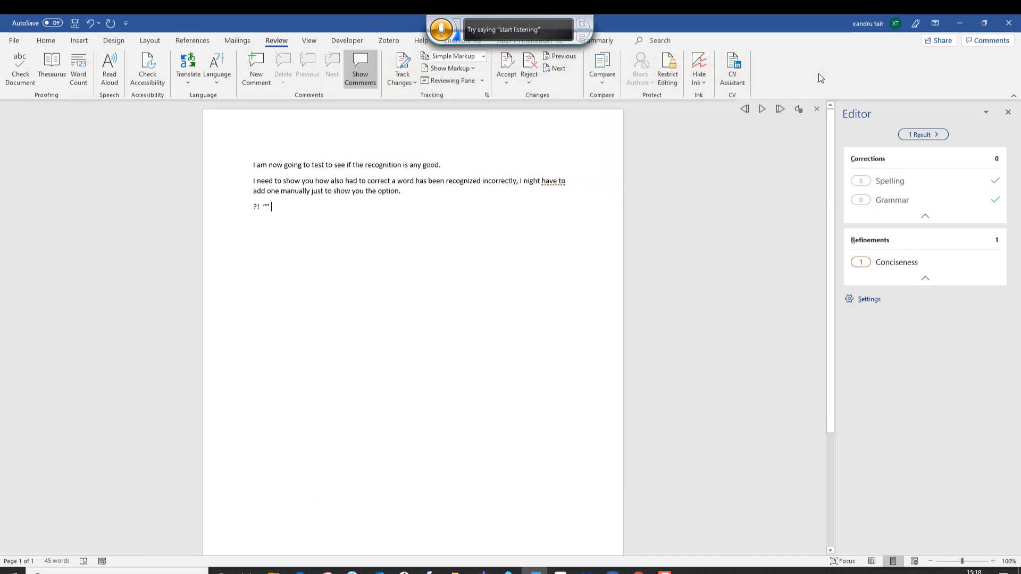